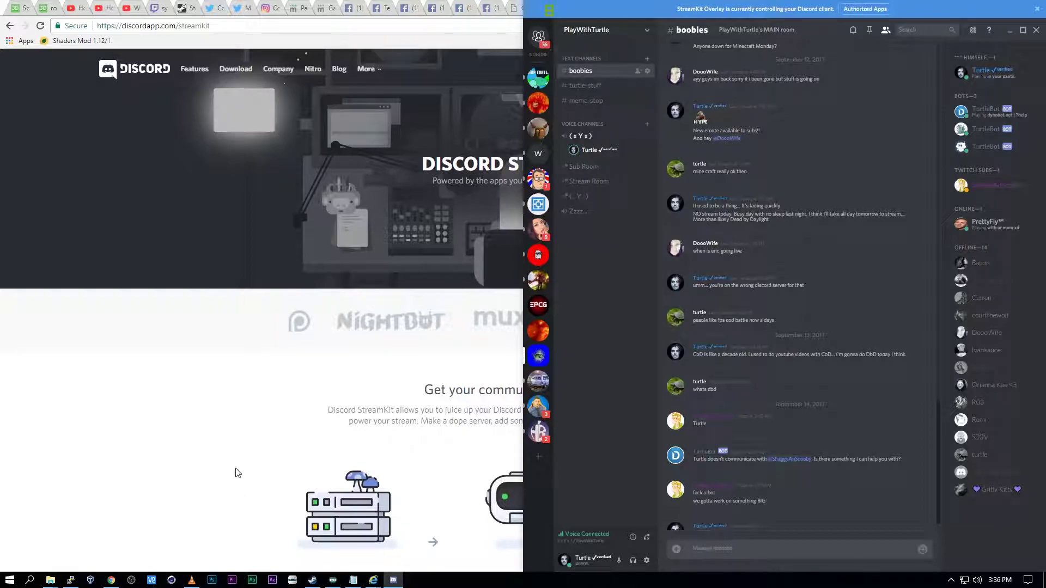
# Bring OBS Studio to the front and switch to the [Scene]Minecraft scene
pyautogui.hotkey('alt', 'Tab')
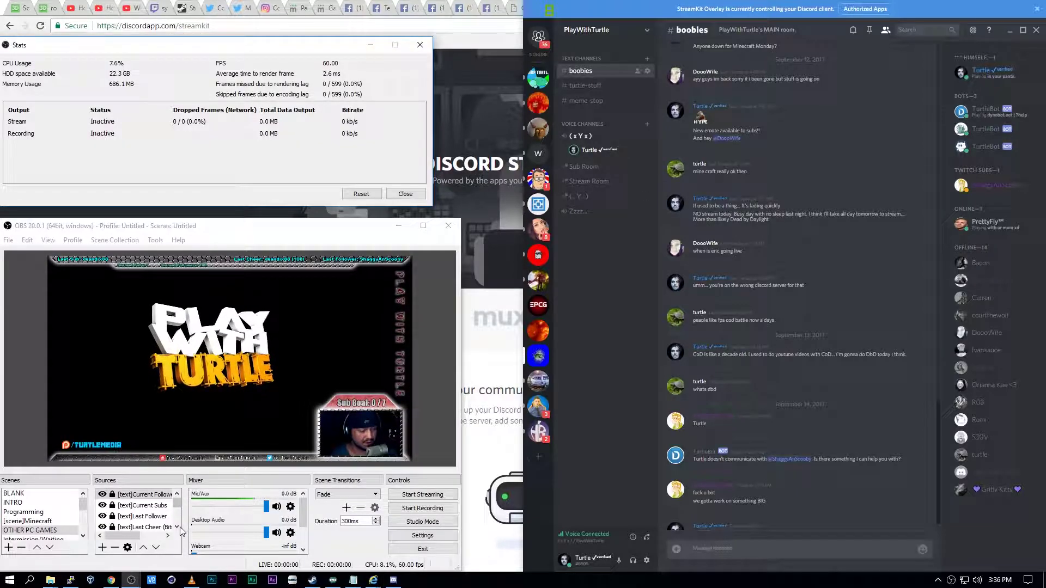
pyautogui.scroll(-5, 180, 530)
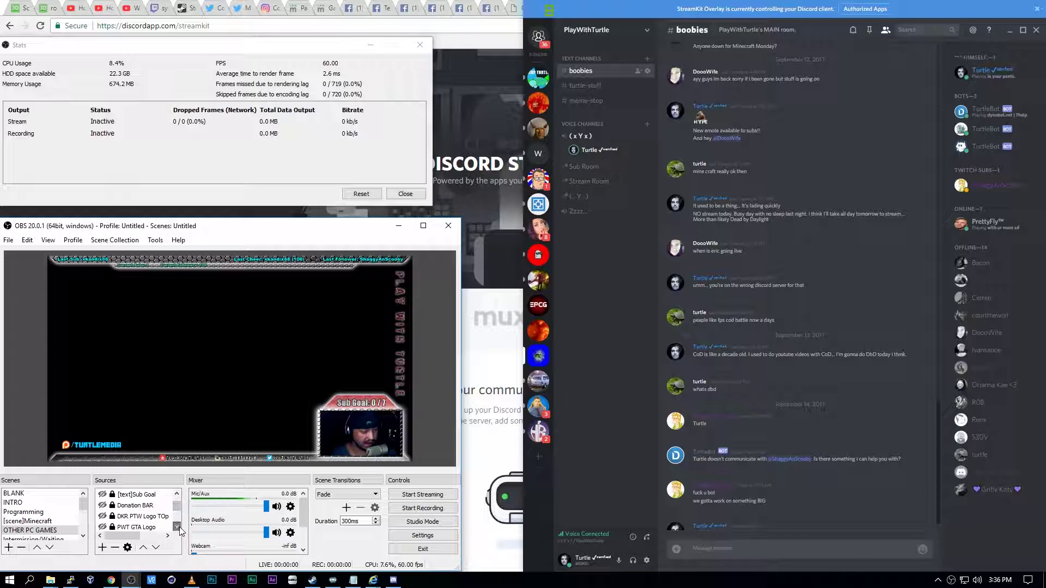
pyautogui.press('Up')
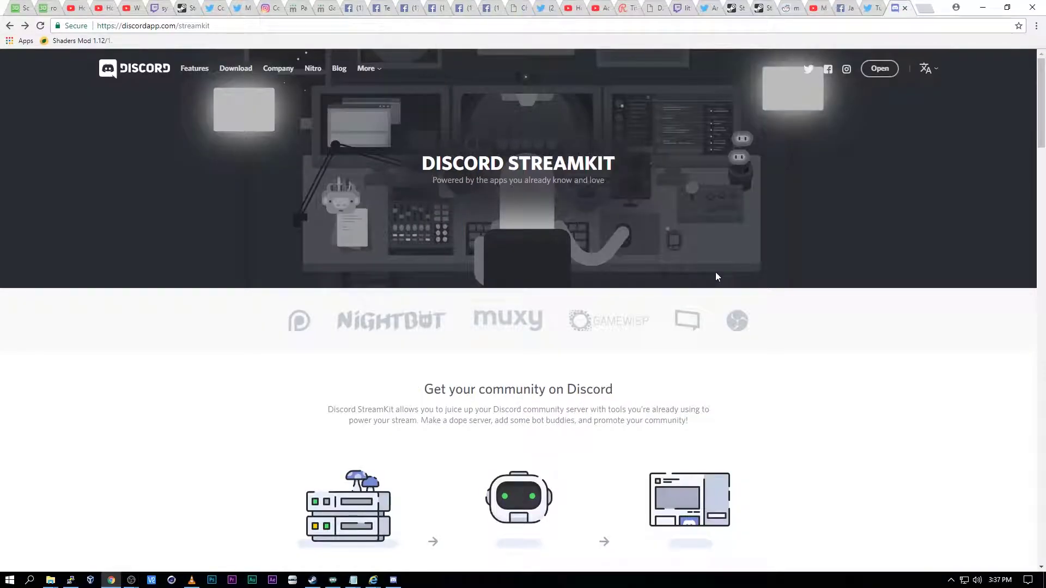
pyautogui.scroll(-10, 715, 274)
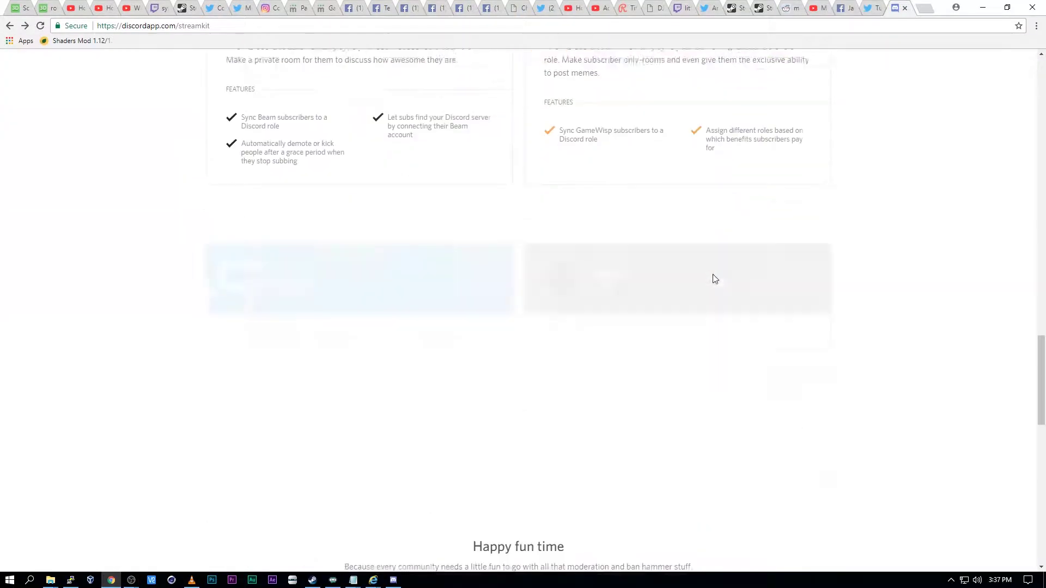
# Point the StreamKit voice widget at the Stream Room channel and copy its overlay URL
pyautogui.click(760, 222)
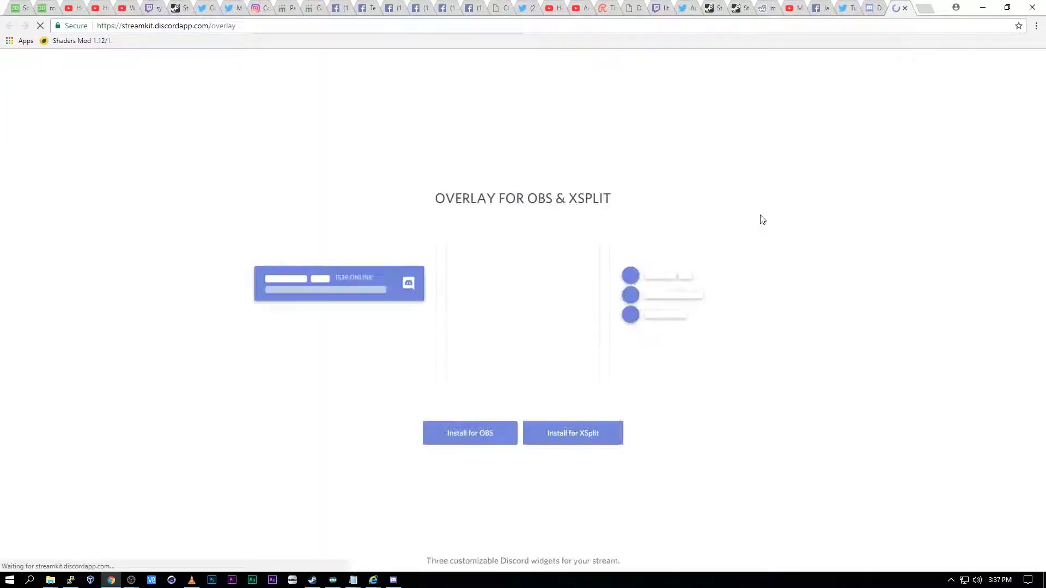
pyautogui.scroll(-3, 483, 435)
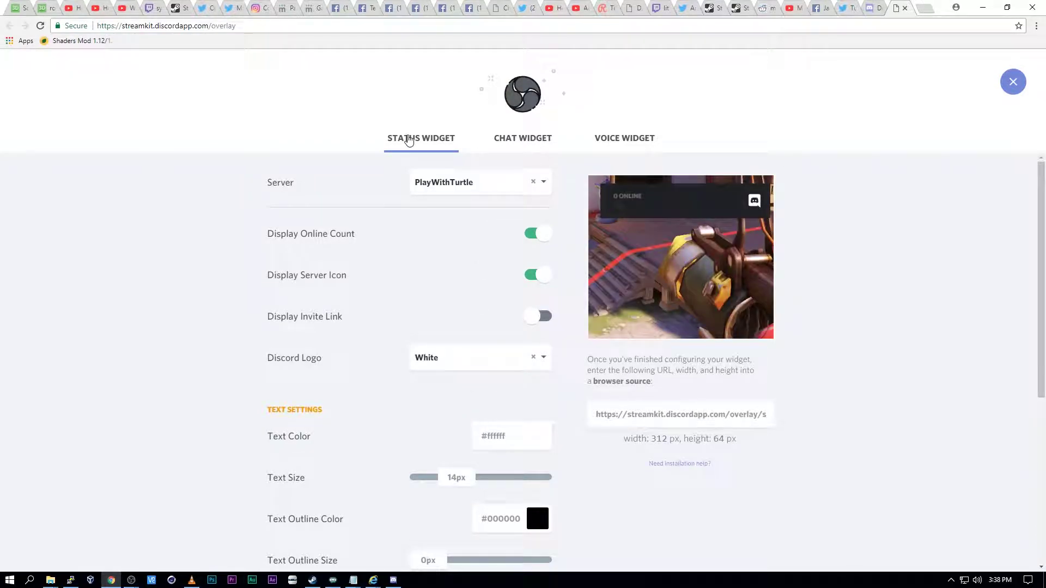
pyautogui.click(629, 145)
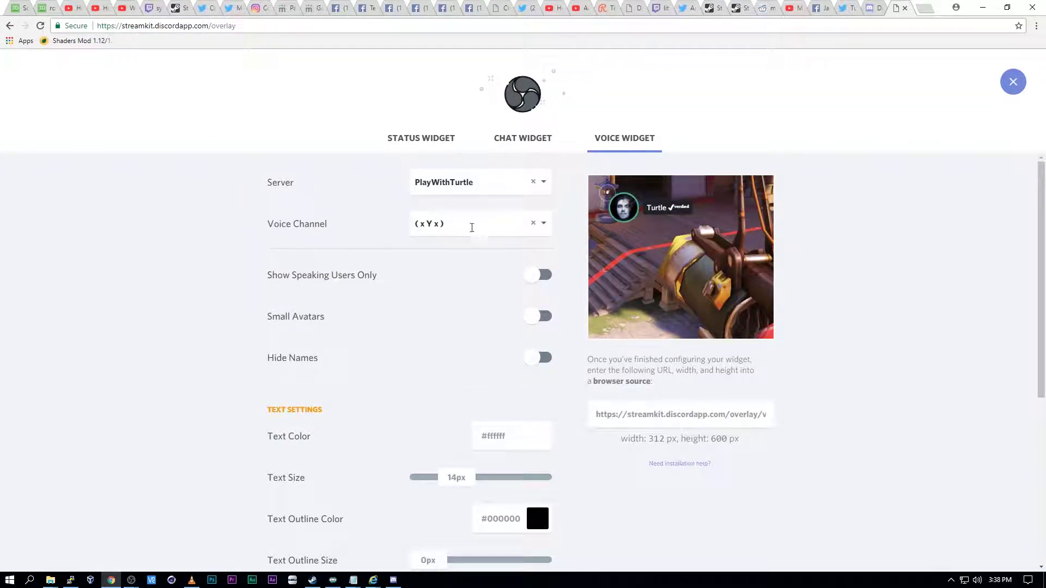
pyautogui.click(472, 227)
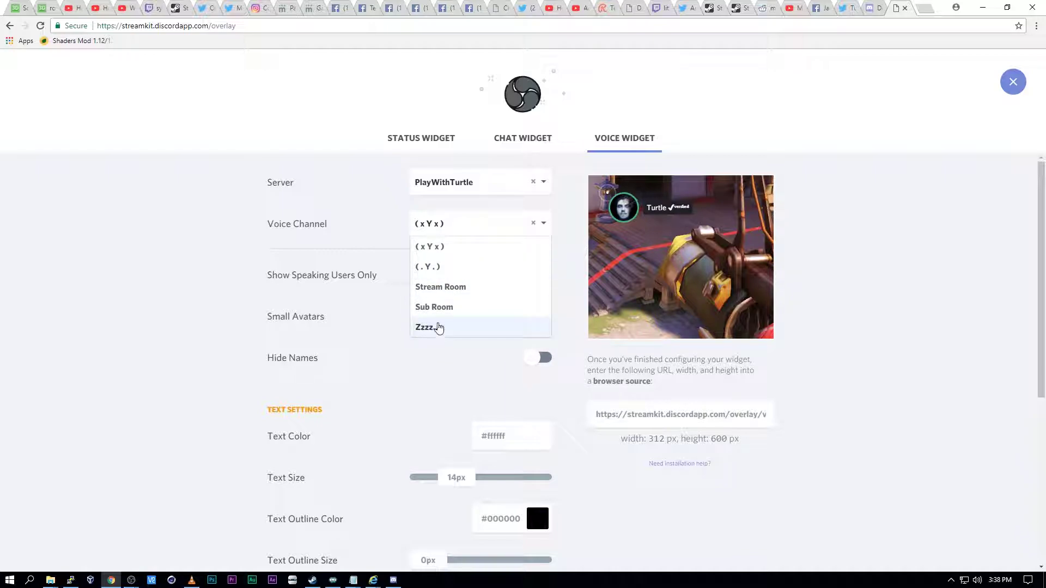
pyautogui.click(441, 289)
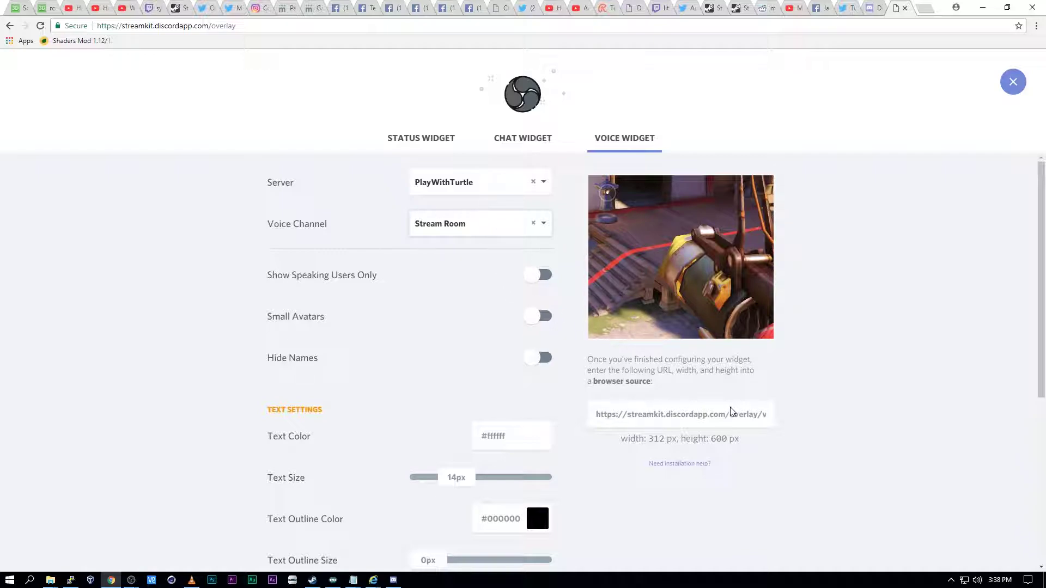
pyautogui.scroll(-2, 599, 400)
pyautogui.scroll(-2, 603, 400)
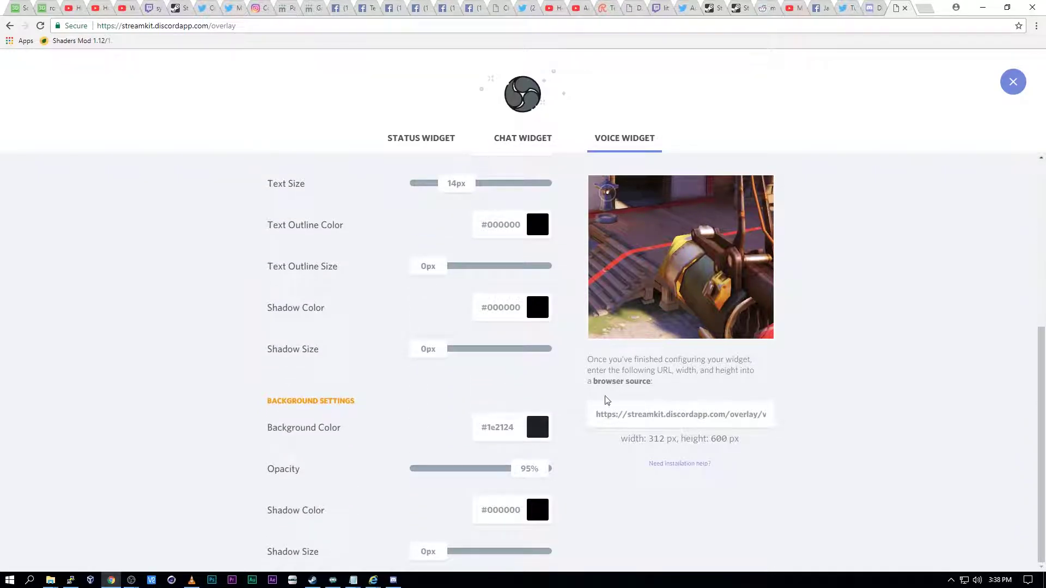
pyautogui.click(716, 419)
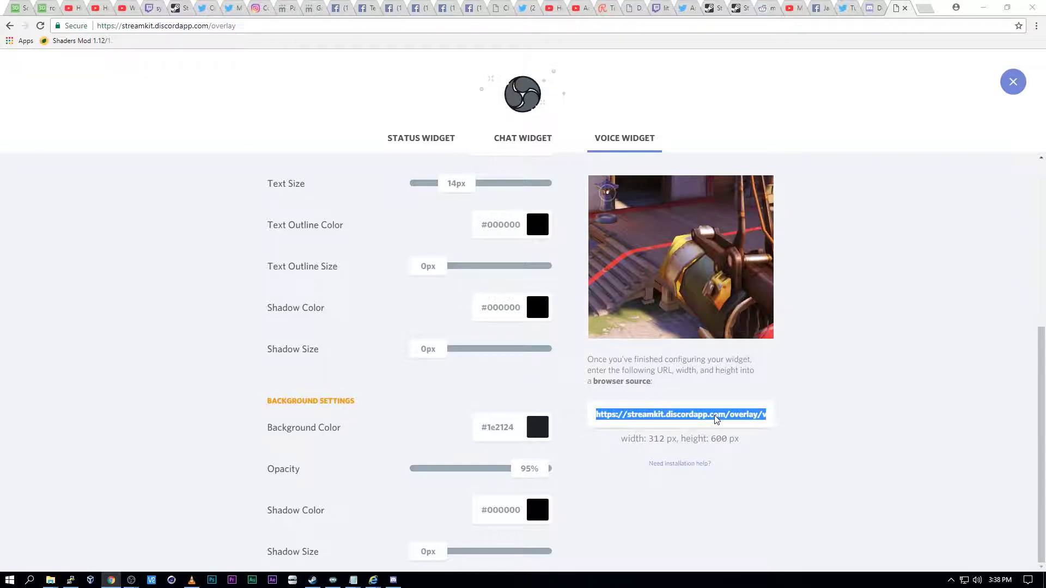
pyautogui.hotkey('alt', 'Tab')
# Save the pasted URL in Discord VOICE's properties, leave Discord voice, and restart OBS
pyautogui.hotkey('ctrl', 'v')
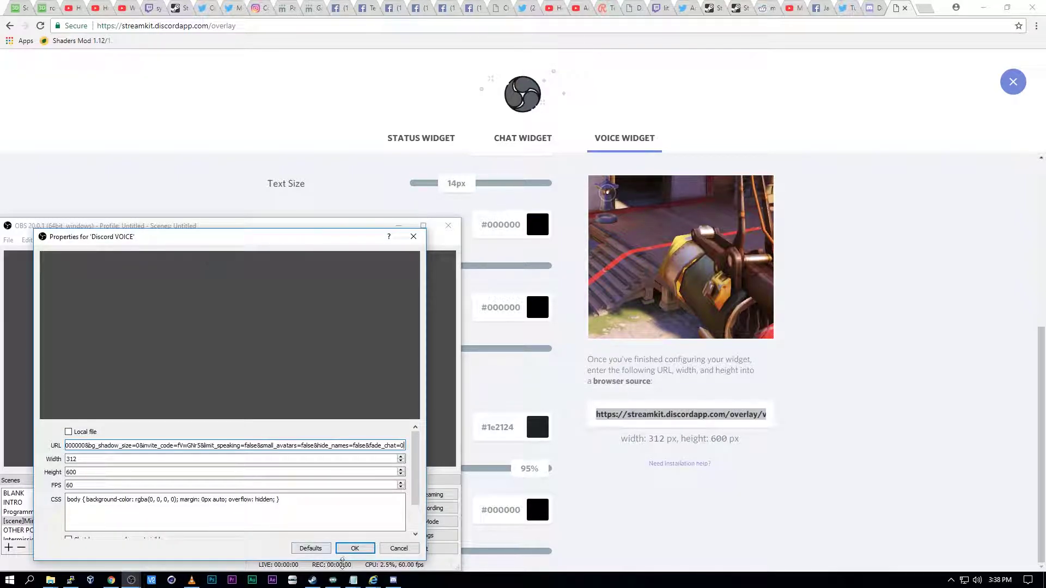
pyautogui.click(355, 548)
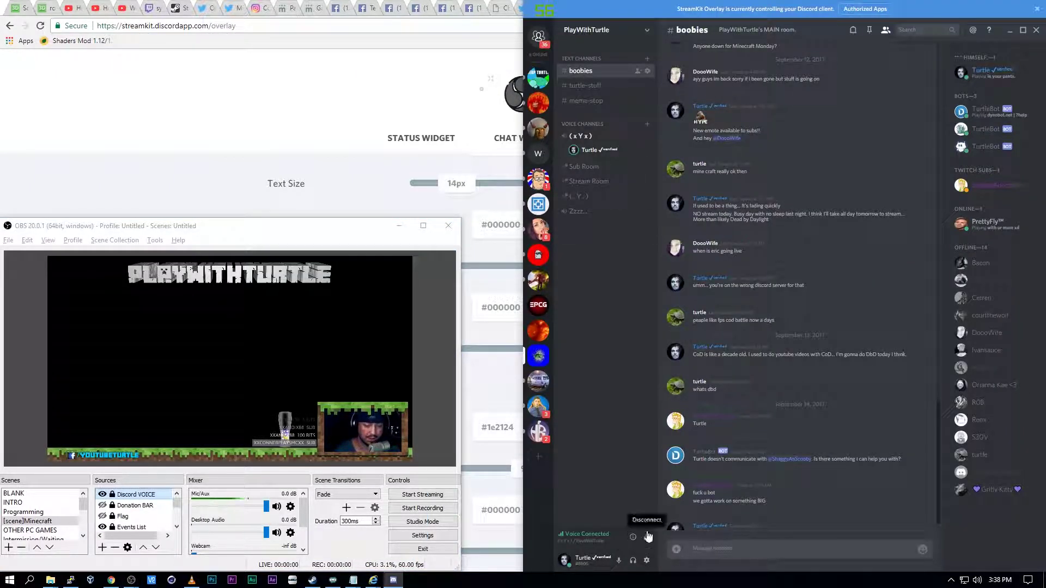
pyautogui.click(648, 540)
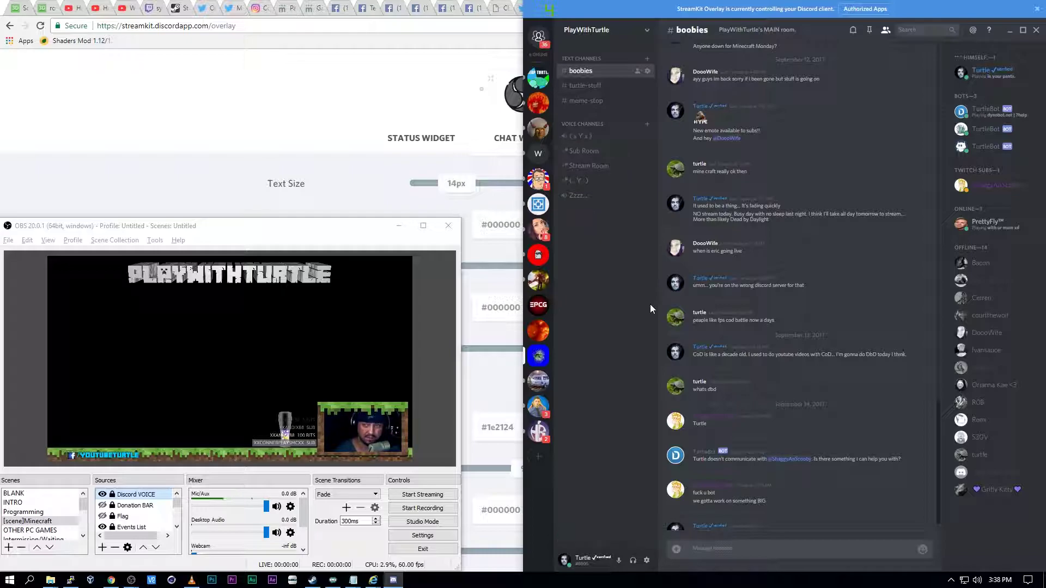
pyautogui.click(448, 226)
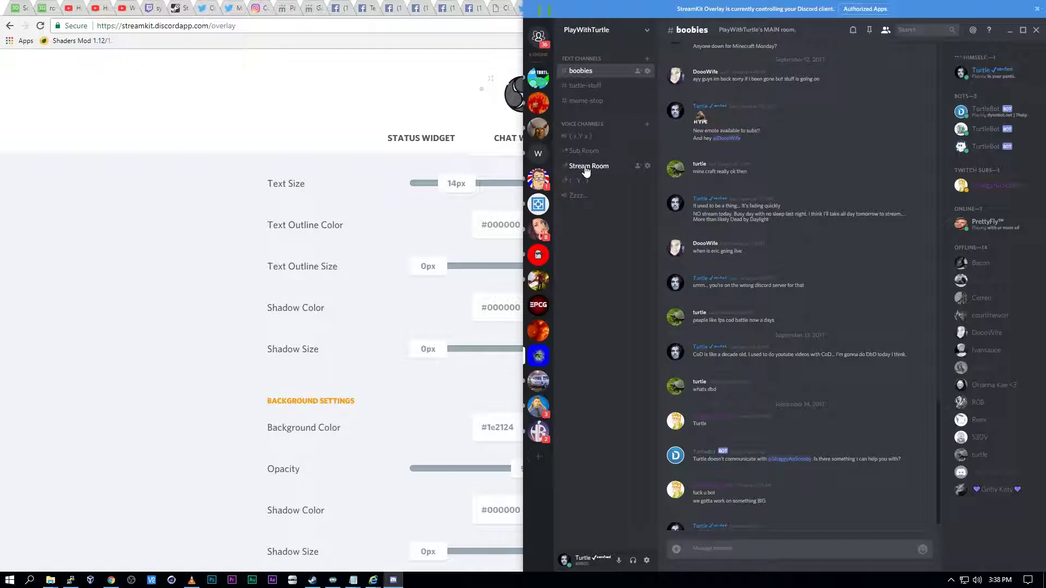
pyautogui.scroll(4, 254, 246)
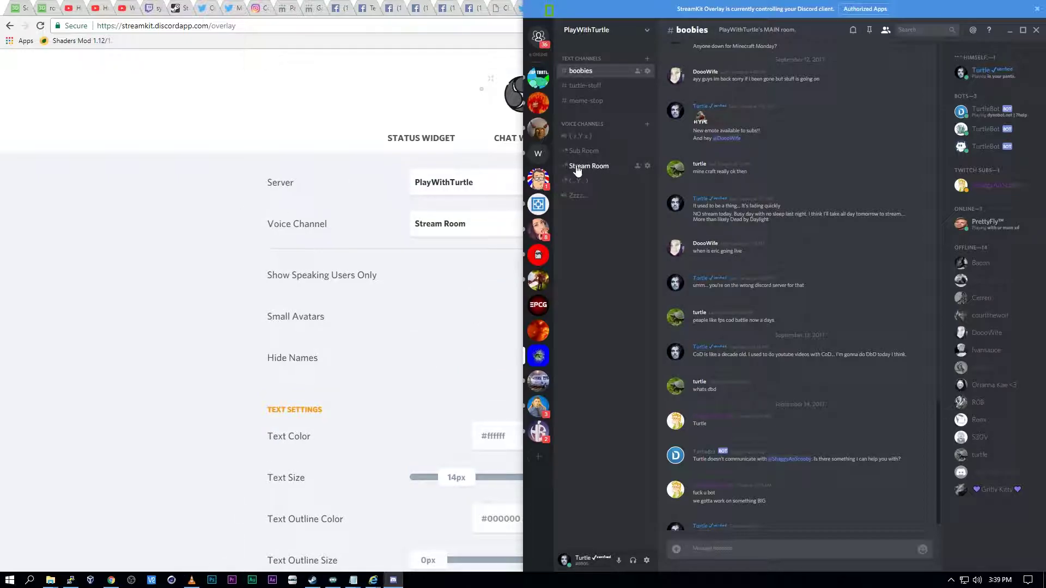
pyautogui.click(132, 581)
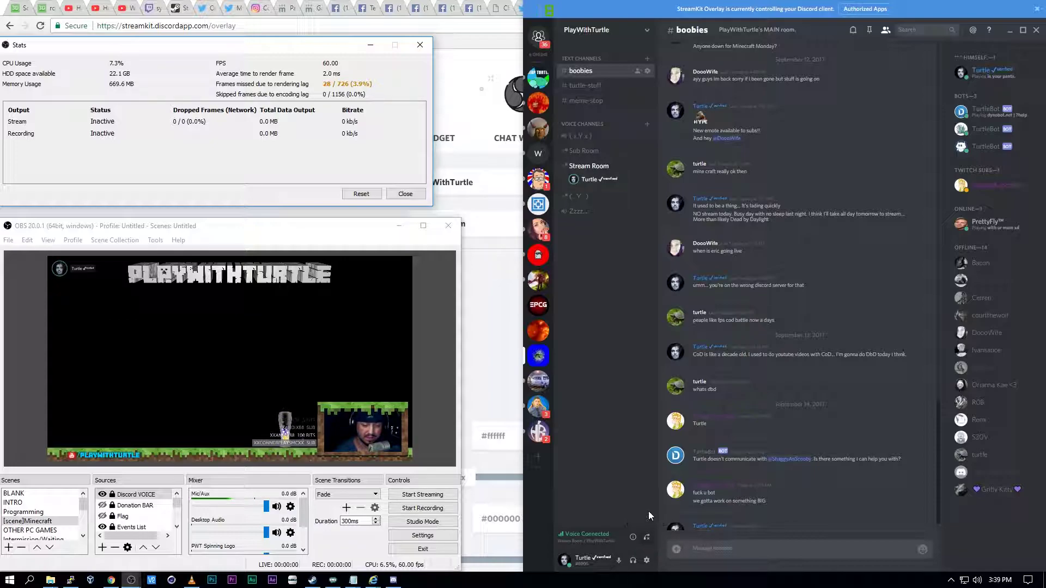
# Set Discord to Do Not Disturb, leave Stream Room voice, and restart OBS
pyautogui.click(566, 563)
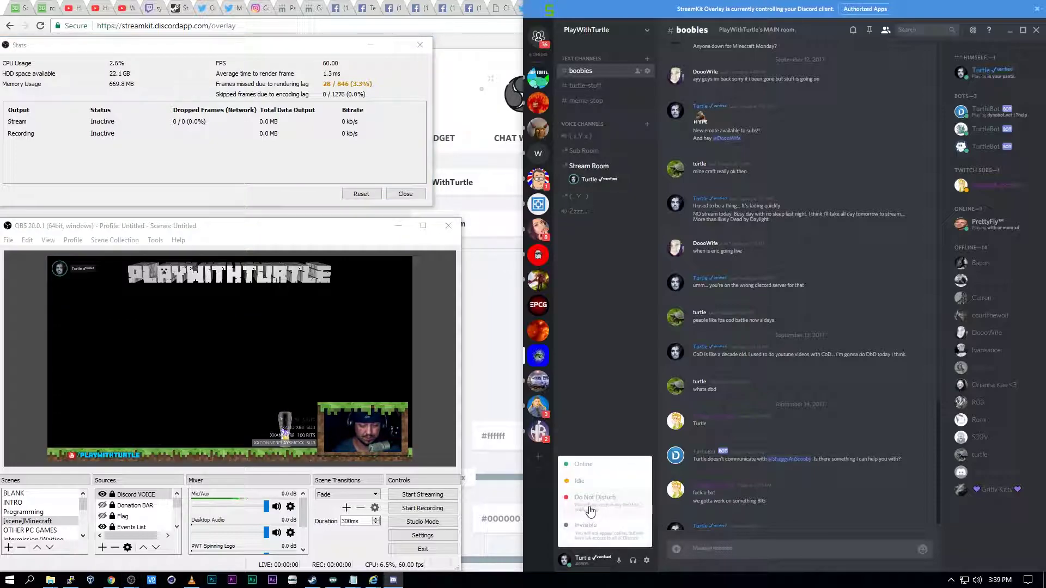
pyautogui.click(601, 507)
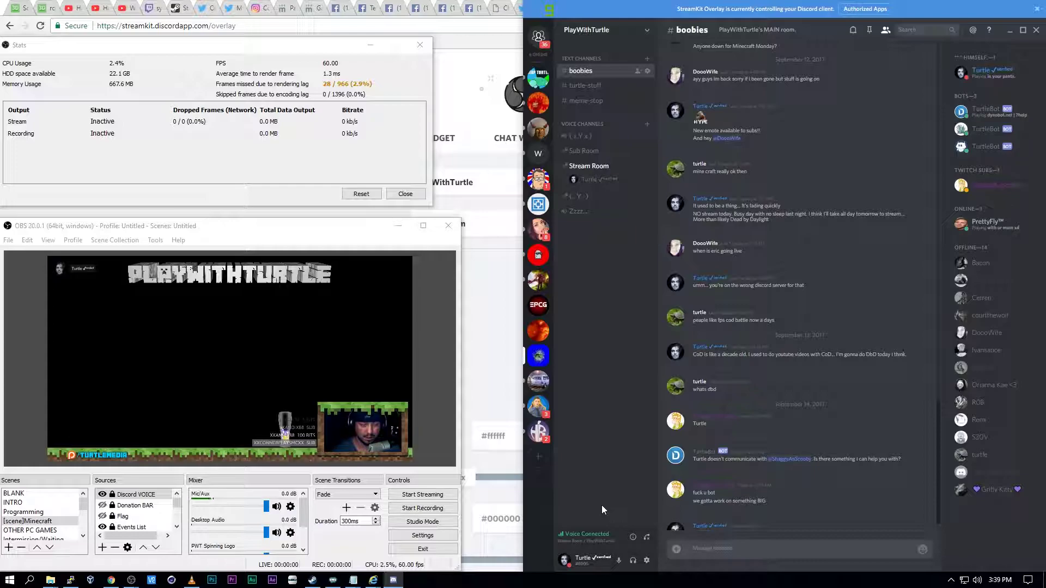
pyautogui.click(648, 541)
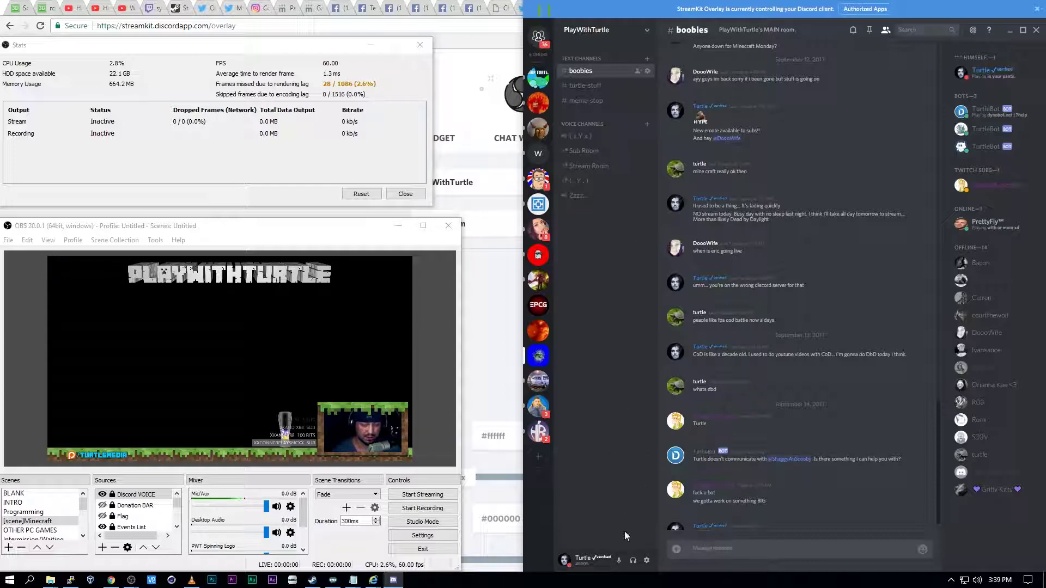
pyautogui.click(448, 227)
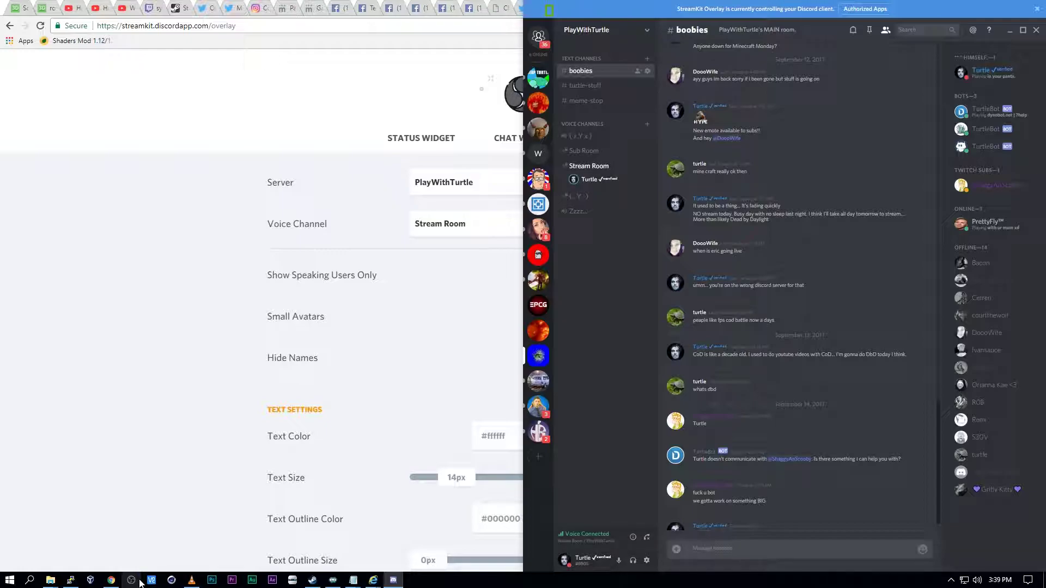
pyautogui.click(135, 581)
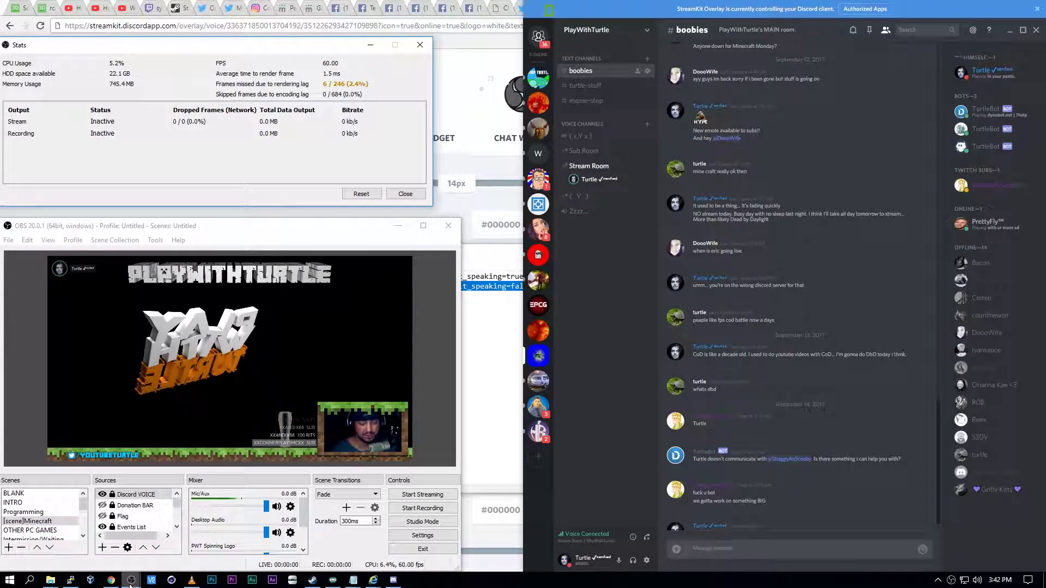
# Disconnect from Stream Room and open Discord's Authorized Apps showing StreamKit Overlay
pyautogui.click(647, 537)
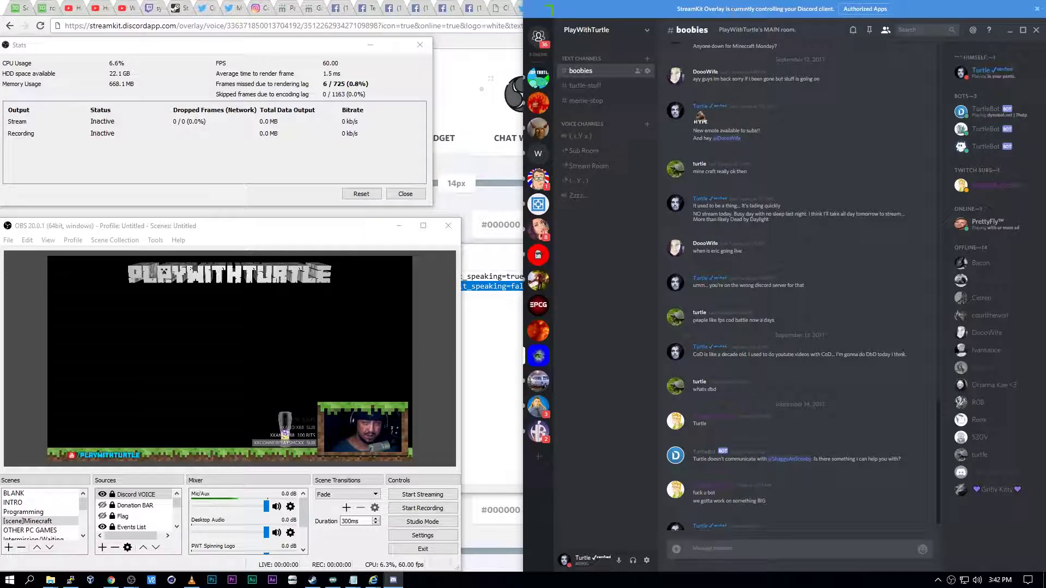
pyautogui.click(868, 10)
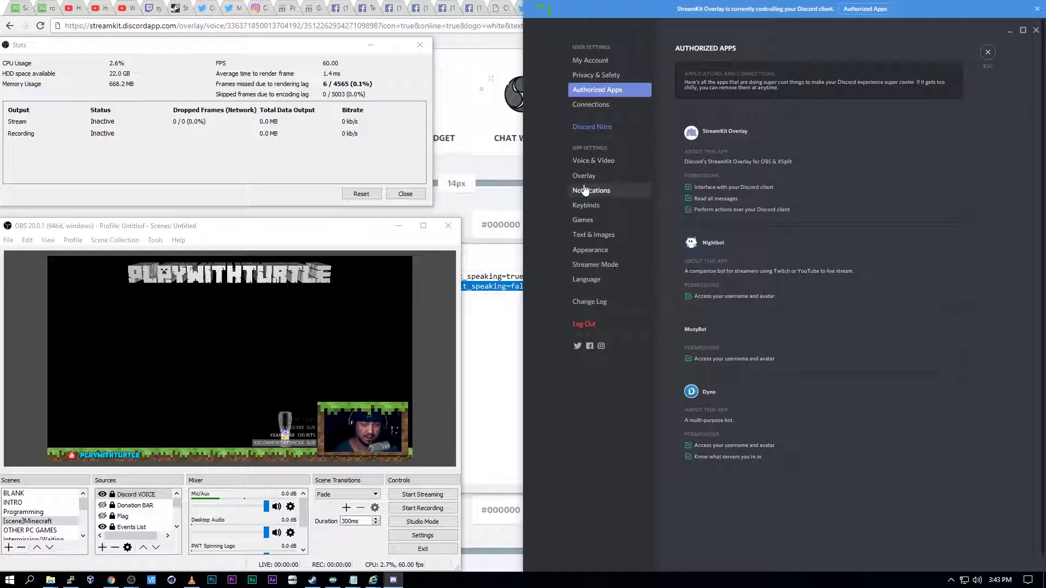
# Inspect the Discord VOICE source's properties, then remove it from the Minecraft scene
pyautogui.rightClick(121, 495)
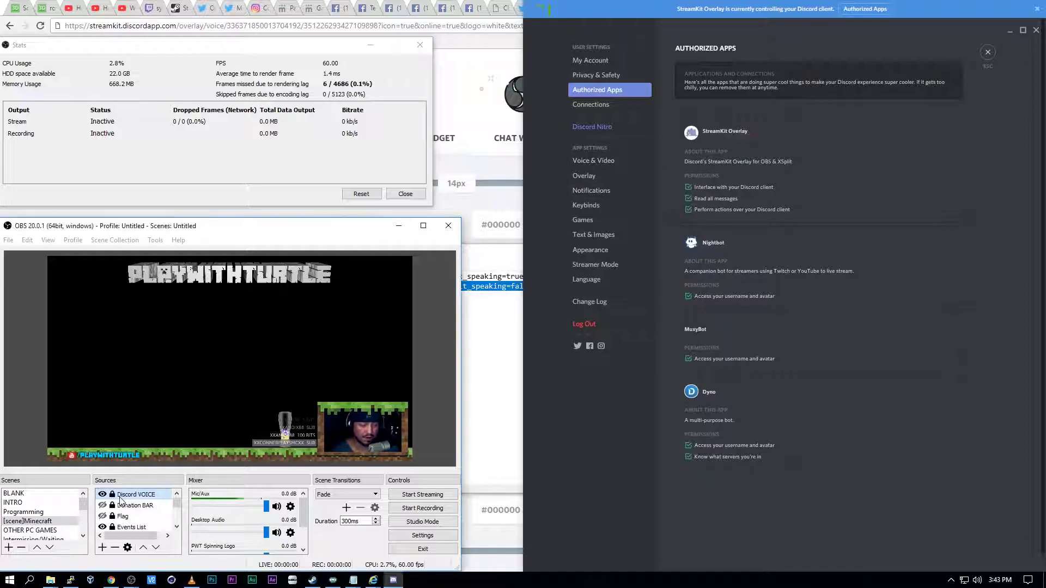
pyautogui.click(152, 490)
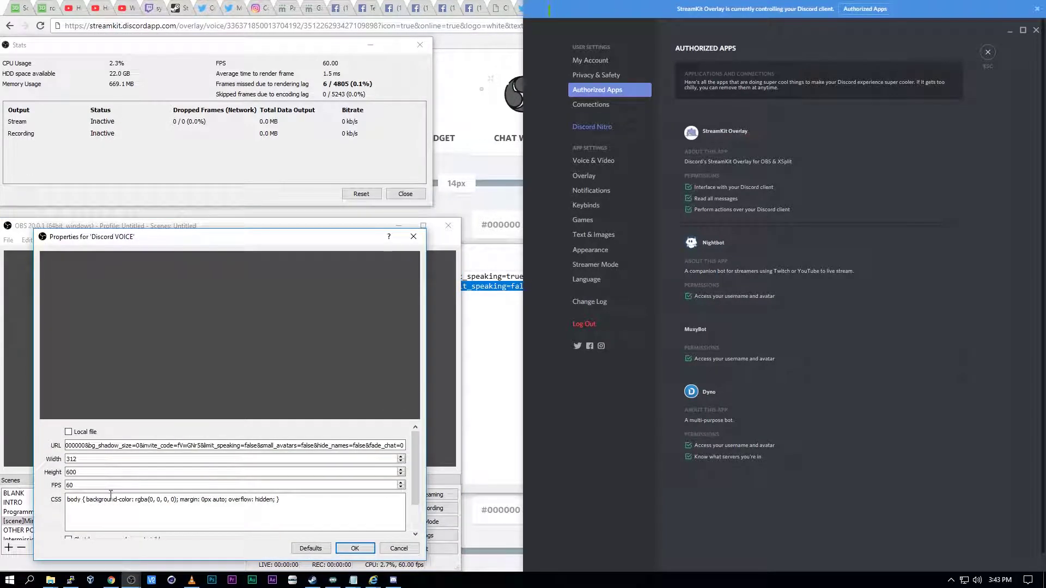
pyautogui.click(354, 548)
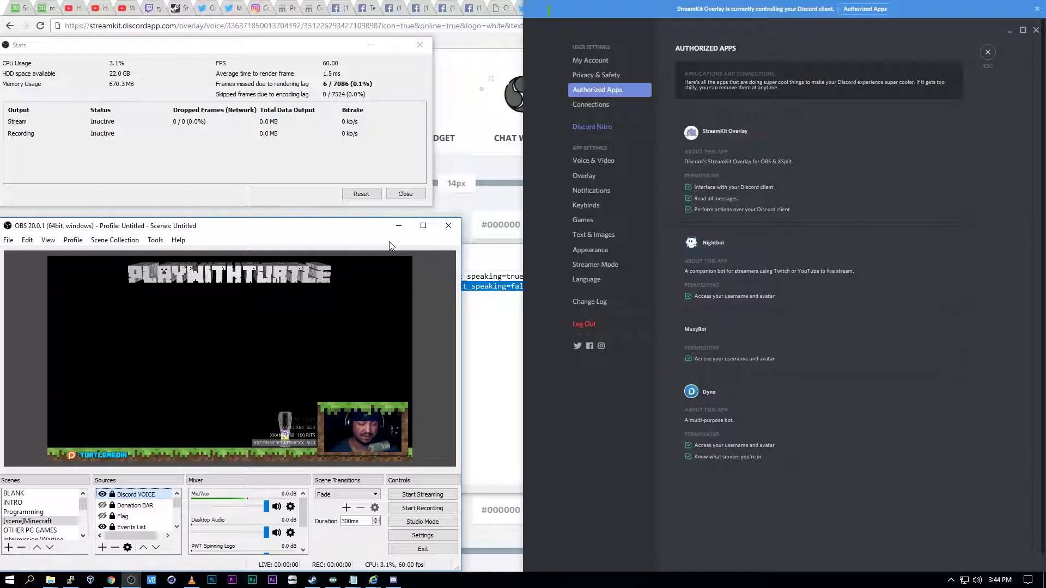
pyautogui.rightClick(145, 494)
pyautogui.click(164, 488)
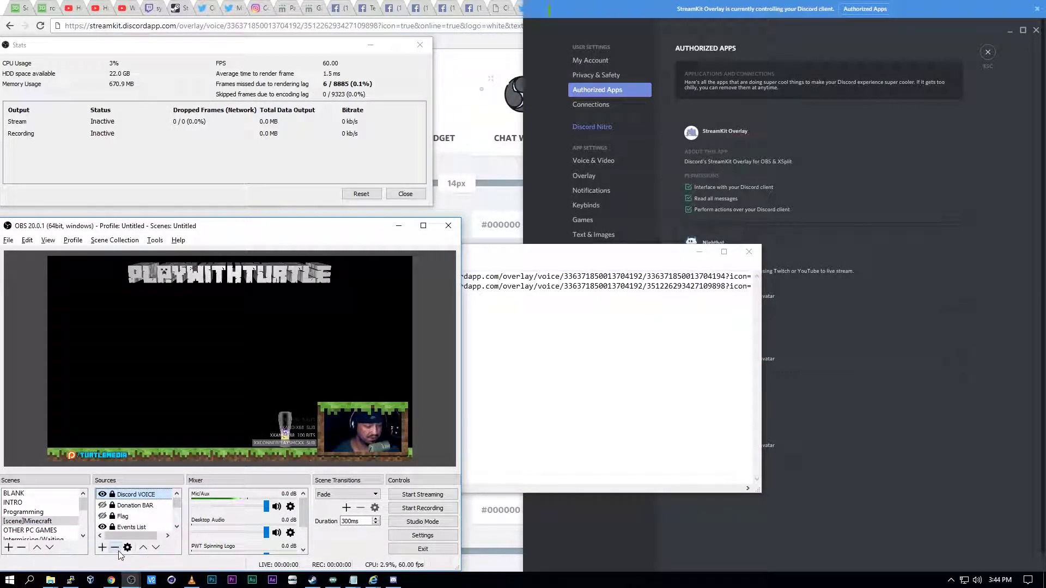
pyautogui.click(114, 550)
# Close Discord's settings and set its status back to Online
pyautogui.click(254, 414)
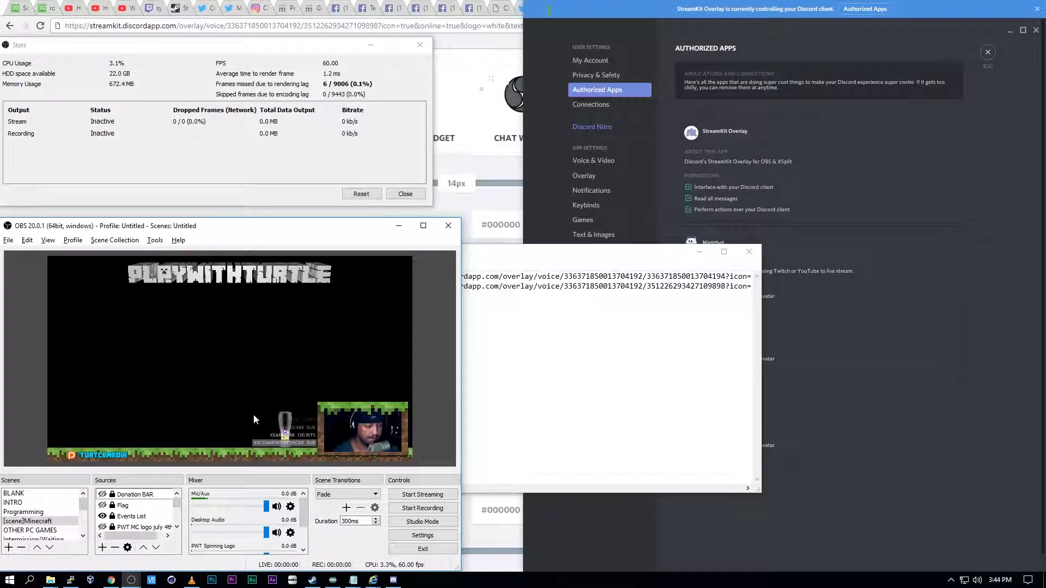
pyautogui.click(569, 564)
pyautogui.click(588, 472)
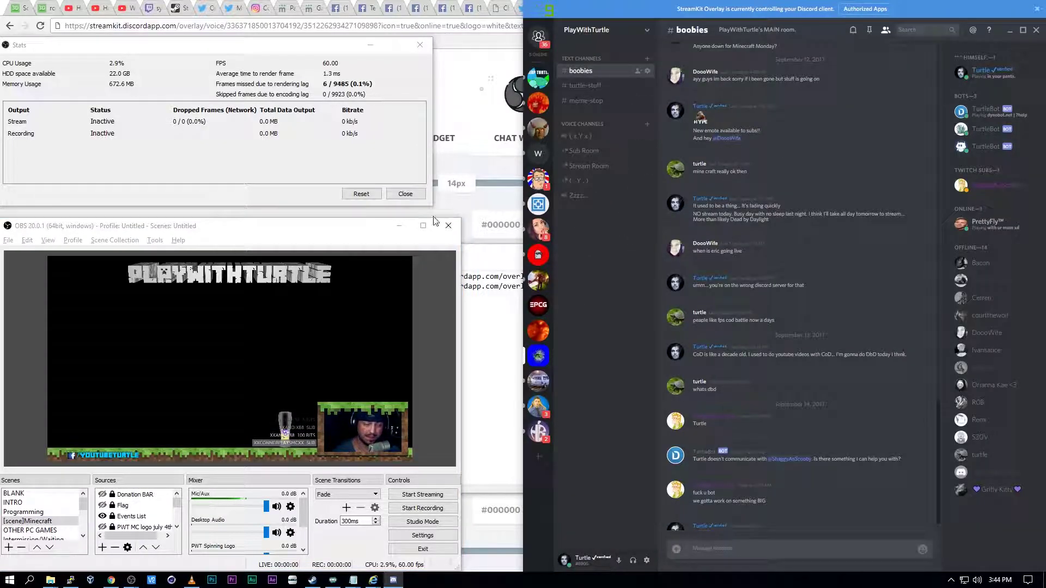
# Close OBS and relaunch it from the taskbar
pyautogui.click(448, 225)
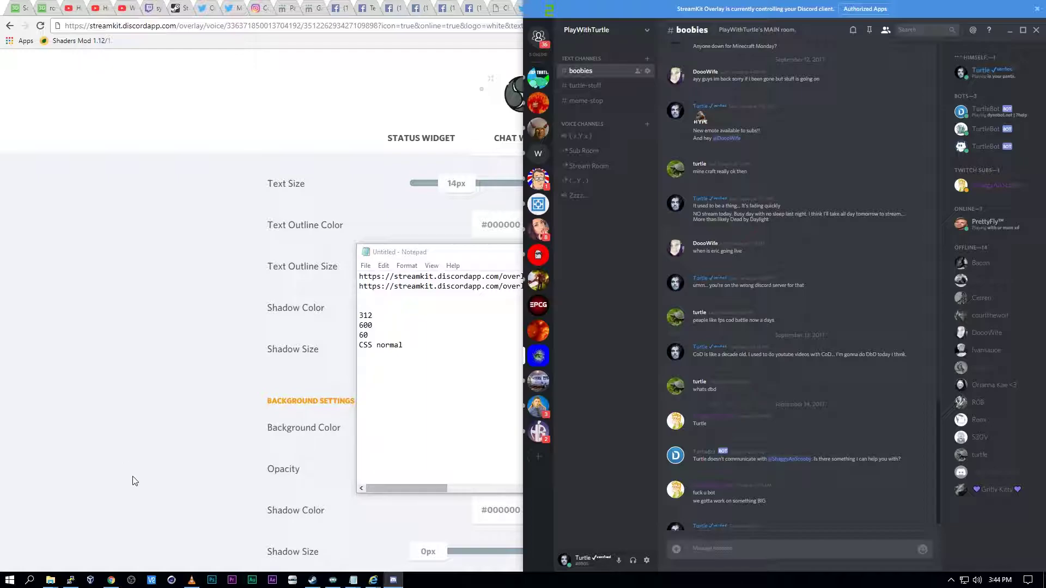
pyautogui.click(131, 580)
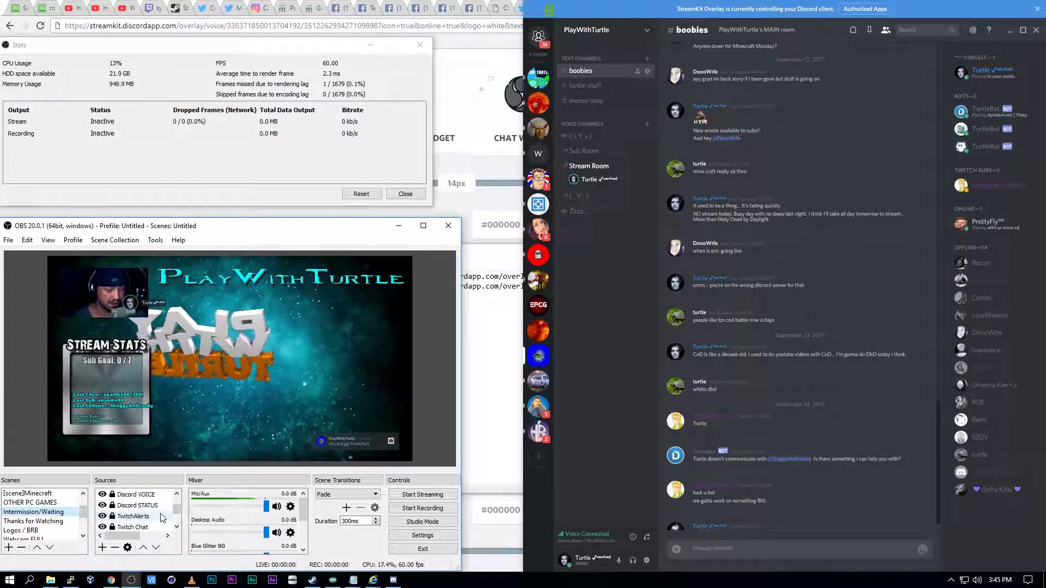
pyautogui.scroll(-5, 161, 518)
# Review existing browser sources for the Intermission/Waiting scene, cancel, and close OBS
pyautogui.click(102, 547)
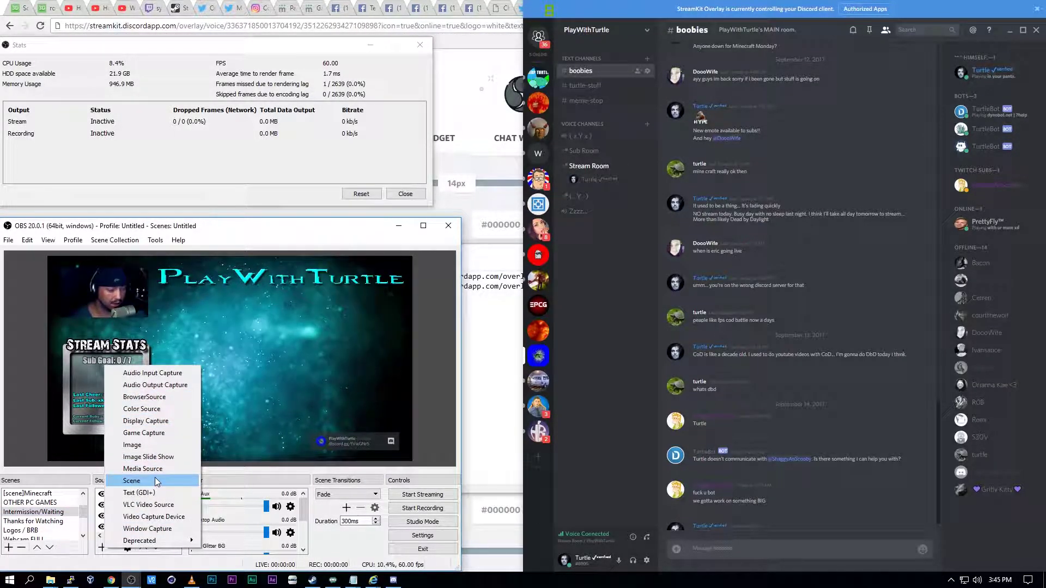
pyautogui.click(162, 398)
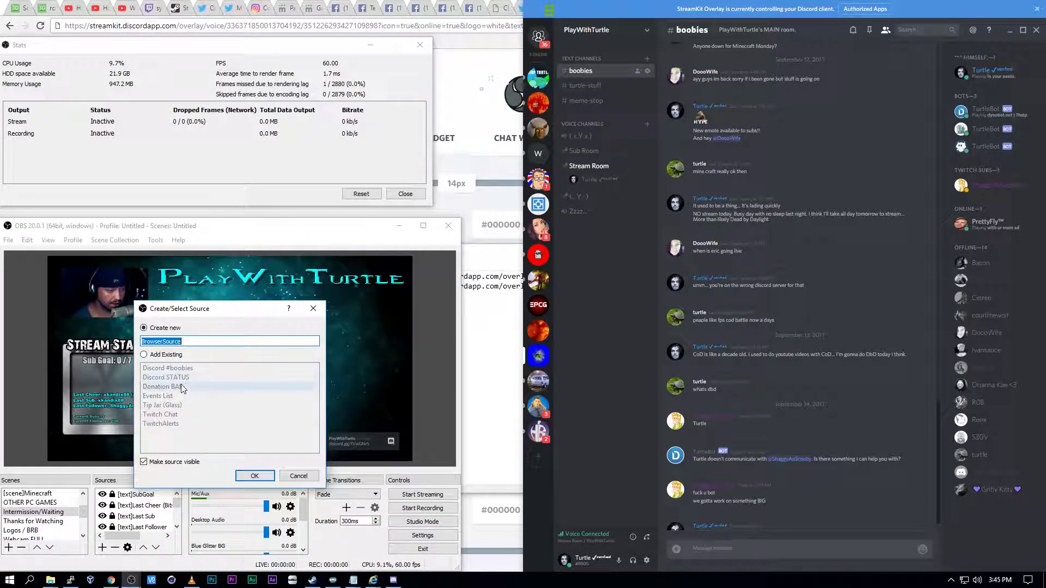
pyautogui.click(299, 476)
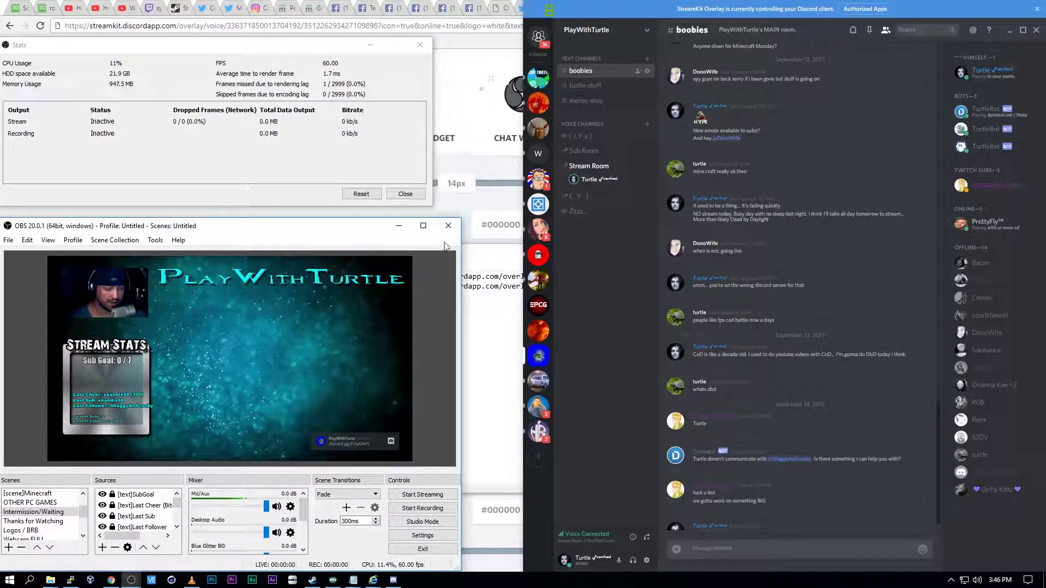
pyautogui.click(448, 226)
# Disconnect Discord from the Stream Room voice channel
pyautogui.click(646, 537)
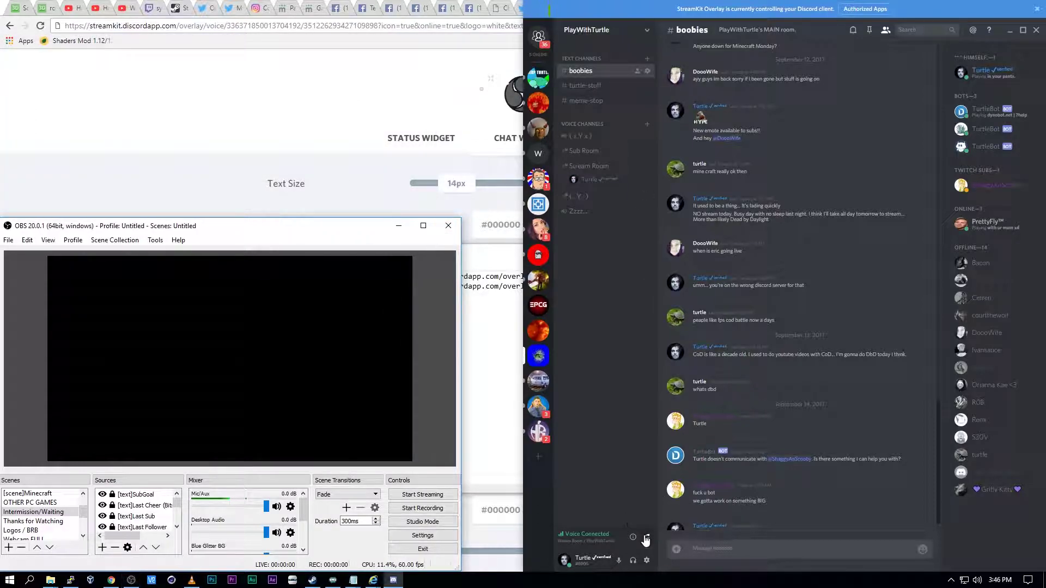